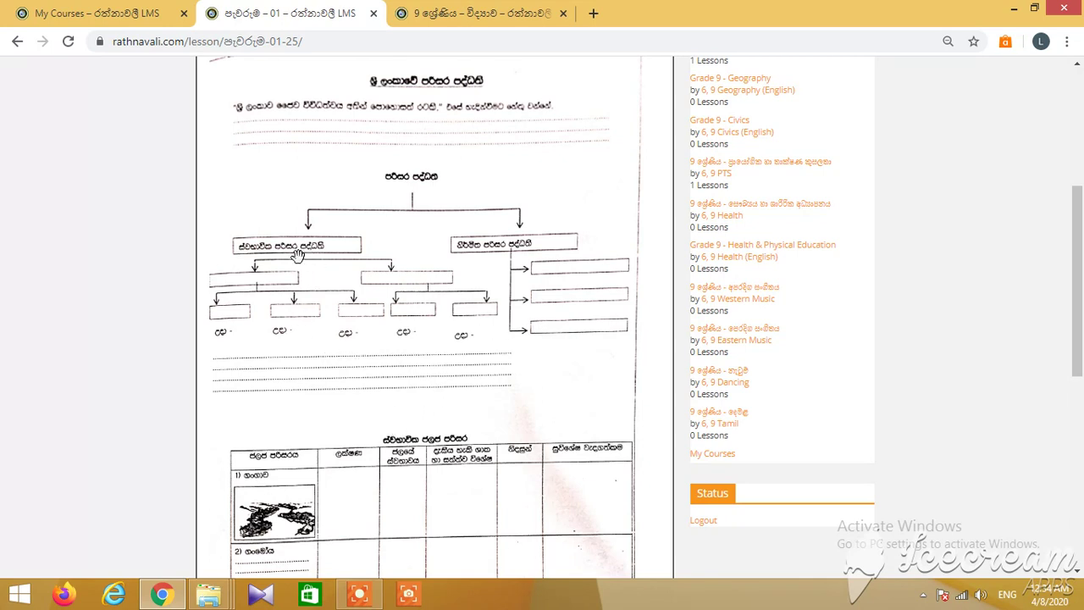
Step: Review the rest of page 3's aquatic environments table, with blank columns beside the first two environments
right_click(265, 281)
right_click(253, 281)
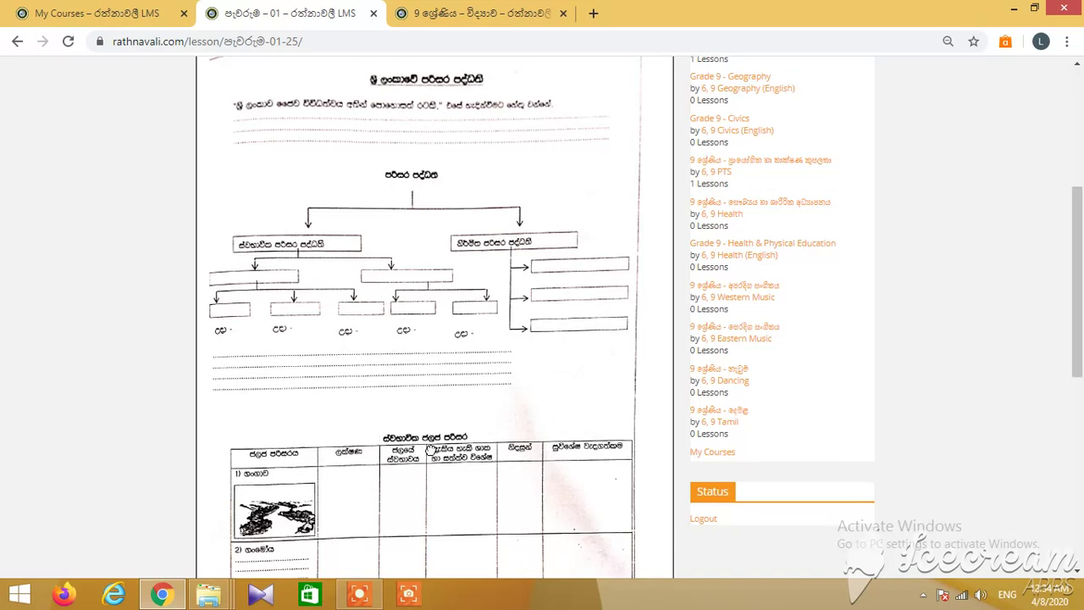
scroll(430, 446, down, 4)
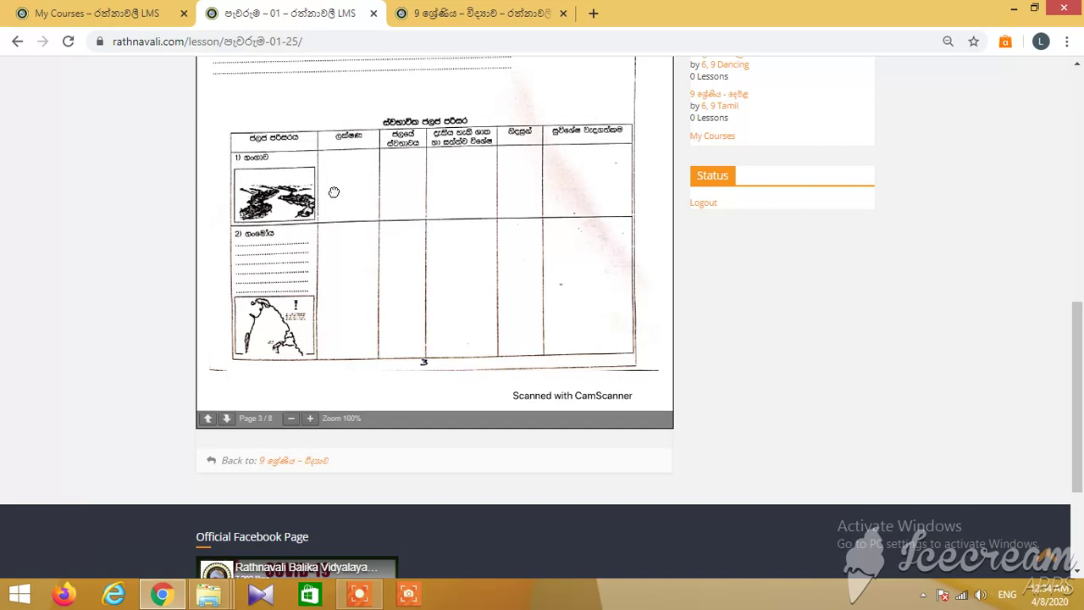
right_click(395, 175)
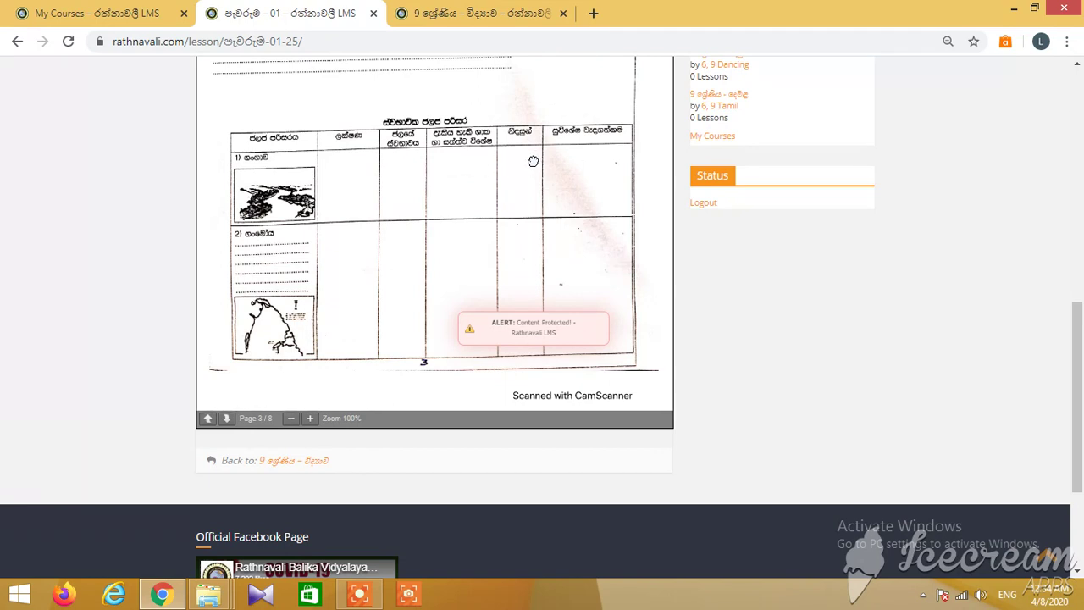
right_click(581, 156)
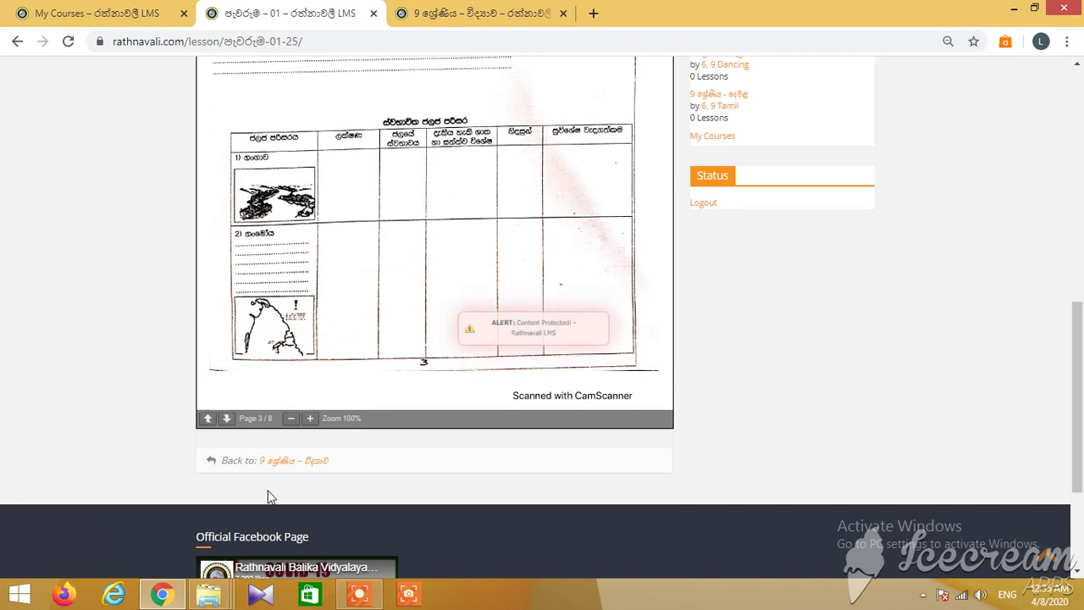
Step: Advance the worksheet to page 5 and go through its man-made environments and blank comparison table
click(227, 419)
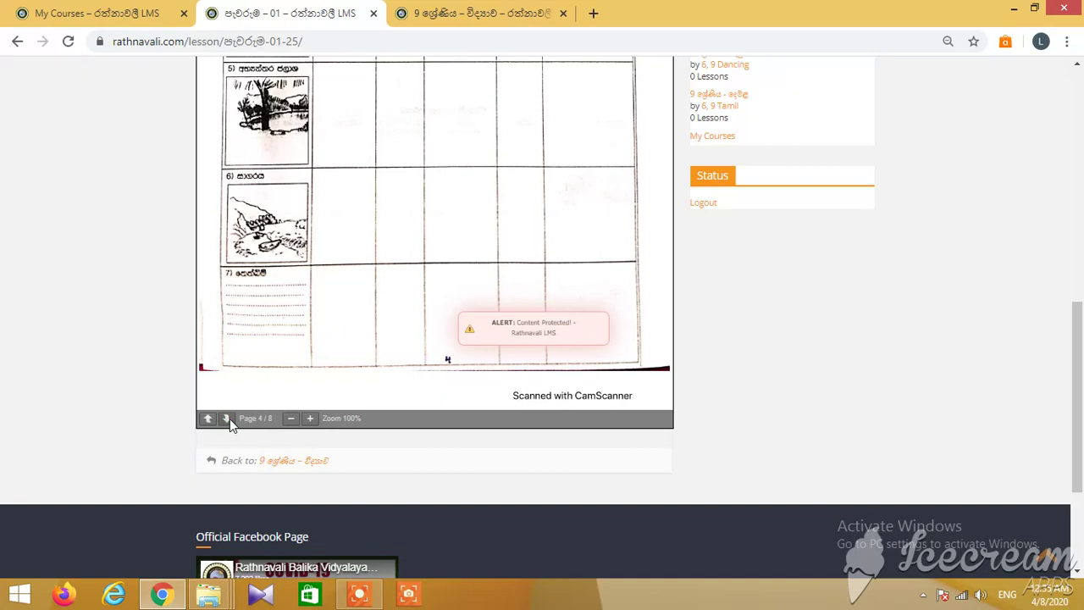
click(227, 419)
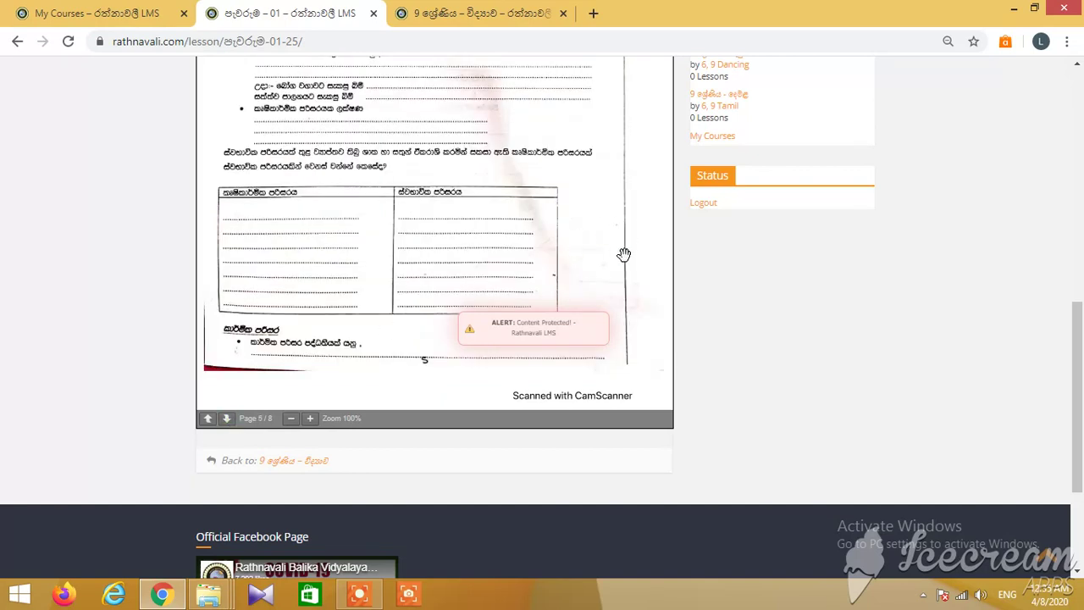
scroll(623, 254, up, 1)
scroll(624, 254, up, 2)
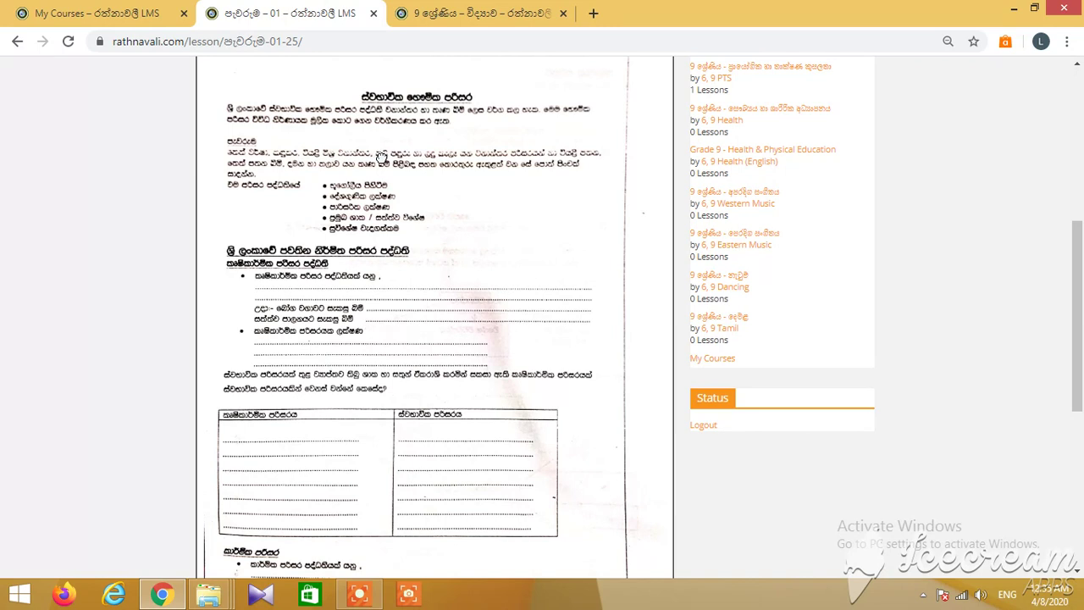
right_click(381, 157)
right_click(427, 254)
right_click(265, 560)
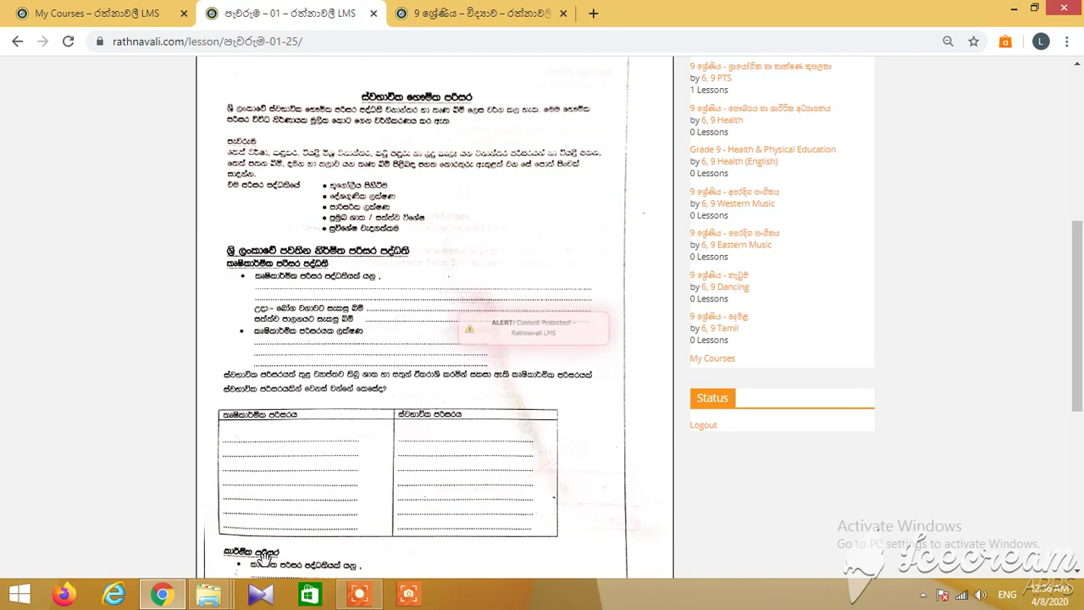
scroll(267, 563, down, 2)
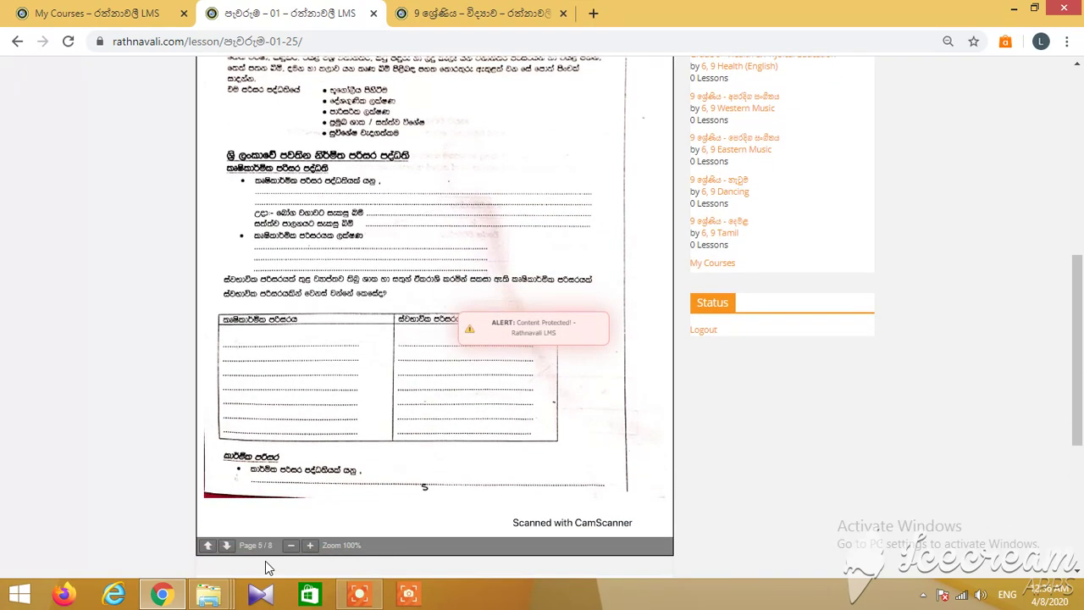
Step: Return to page 6 and review its three-type biodiversity diagram and ecosystem diversity answer lines
click(224, 550)
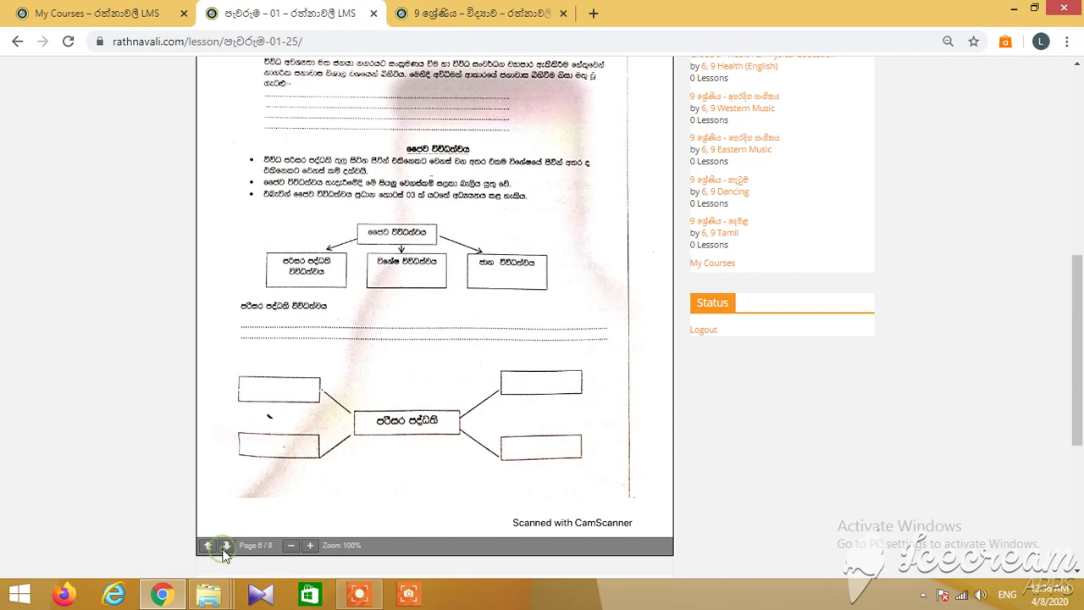
click(224, 549)
scroll(208, 539, up, 3)
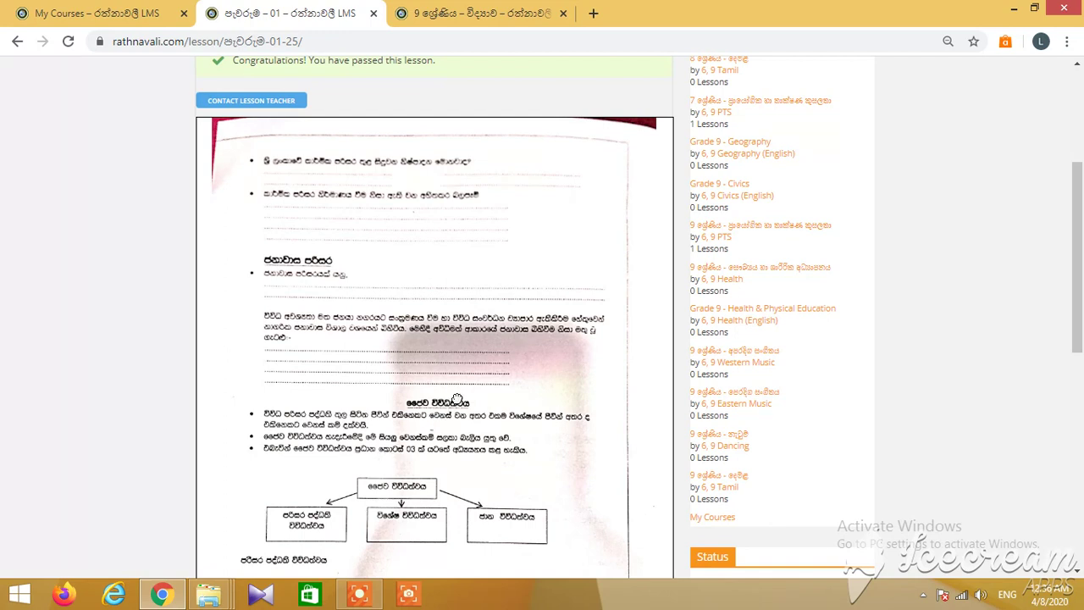
right_click(456, 399)
right_click(383, 500)
right_click(327, 539)
scroll(298, 548, down, 1)
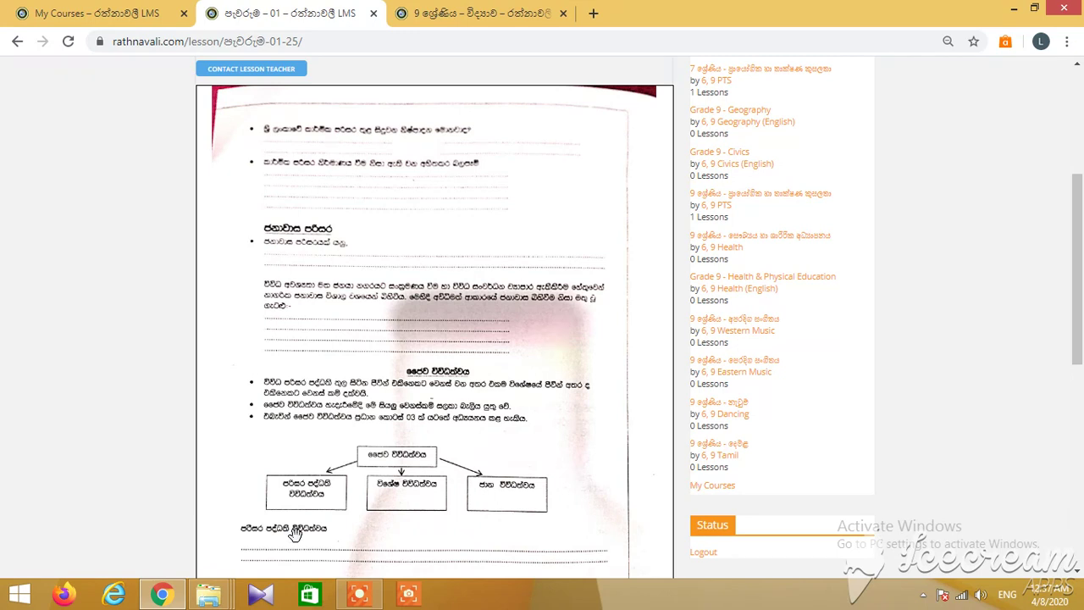
scroll(295, 533, down, 3)
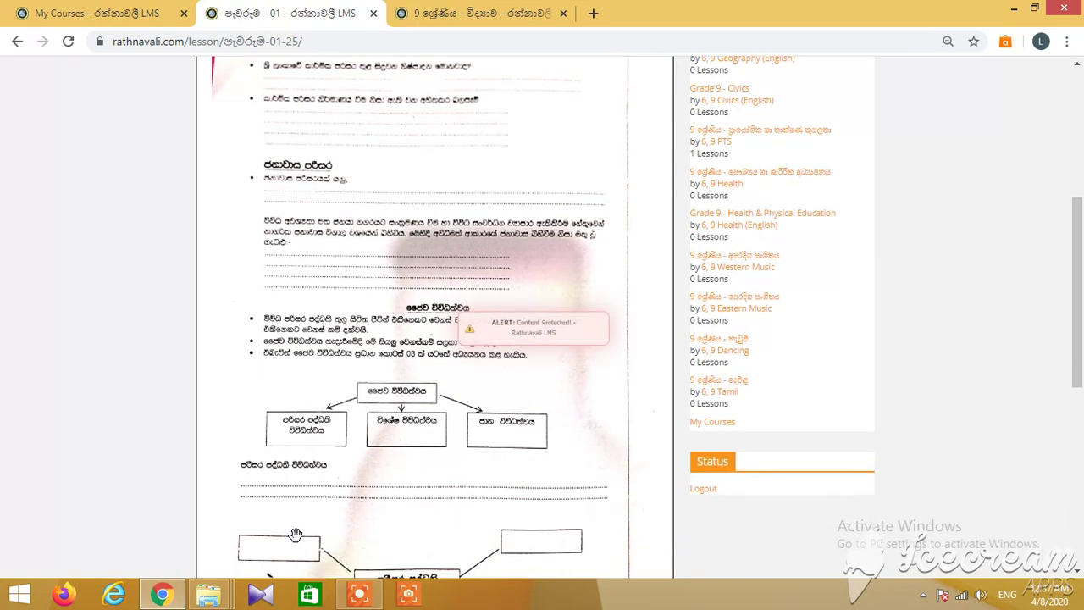
scroll(295, 536, down, 1)
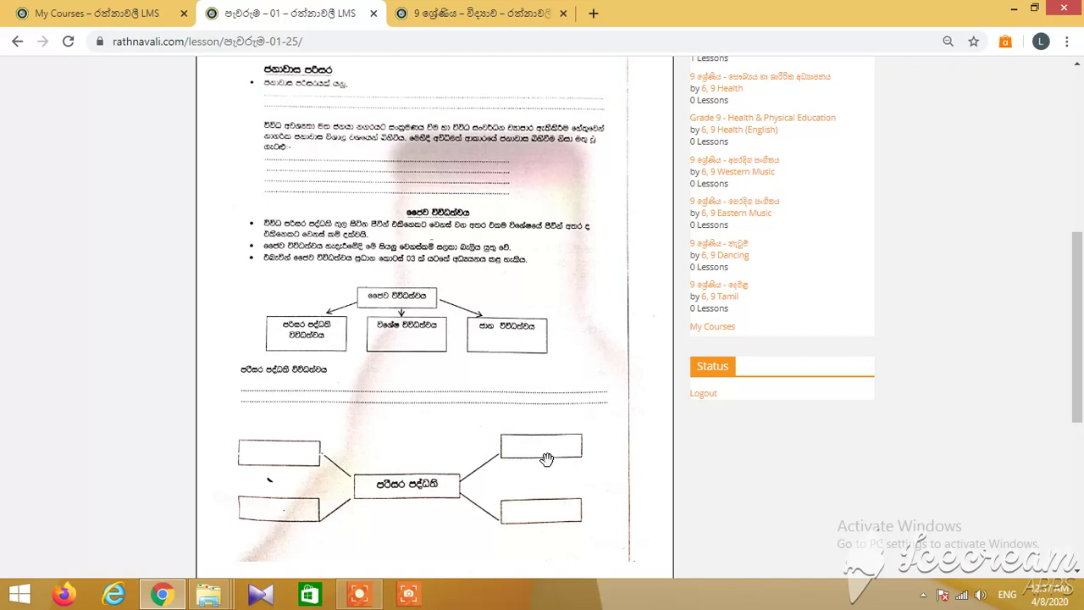
Step: Finish reviewing page 6's diagram, then advance the worksheet to page 7 of 8
right_click(547, 459)
right_click(546, 458)
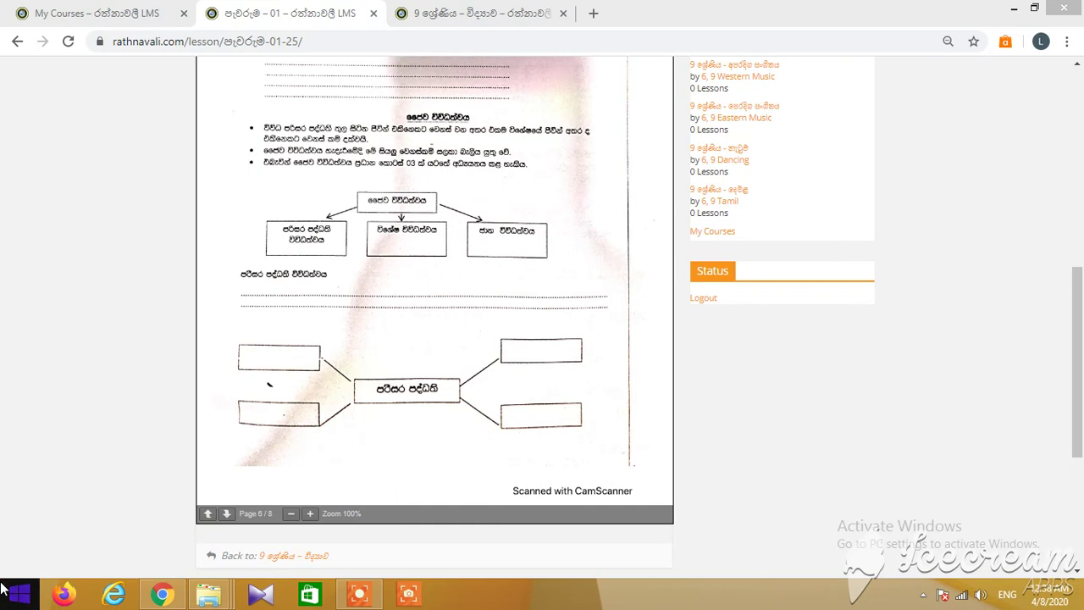
click(227, 514)
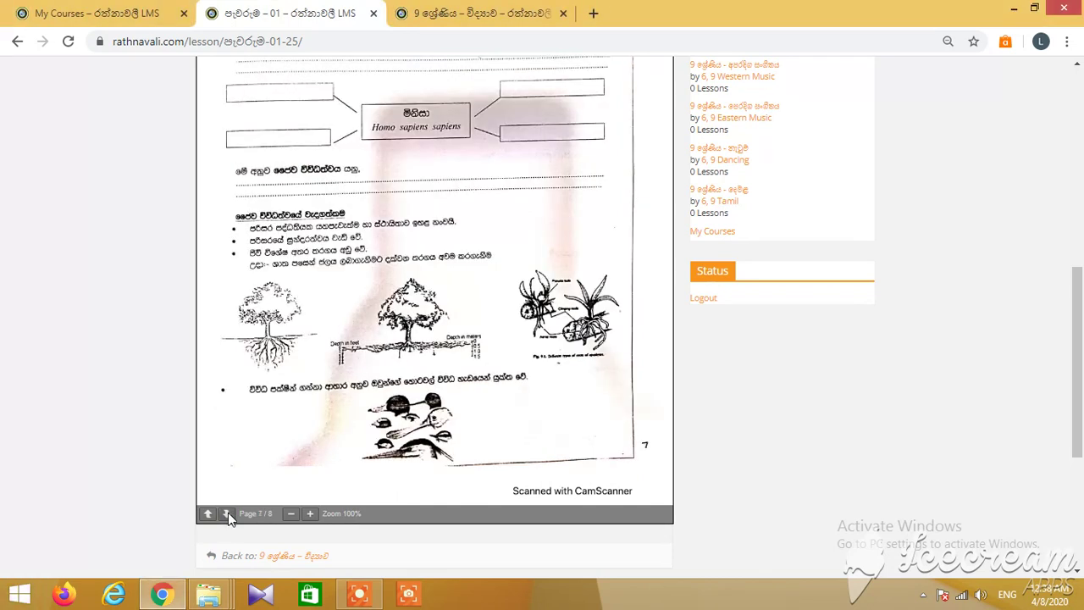